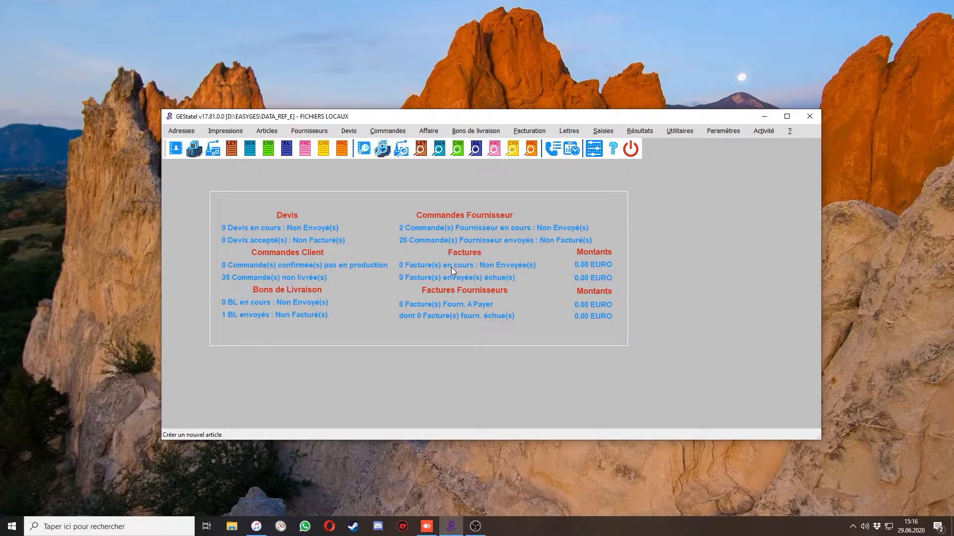
Create a new article with the reference PIED_DE_CHAISE and the description "Pied de chaise en acier"
{"action": "left_click", "coordinate": [271, 131]}
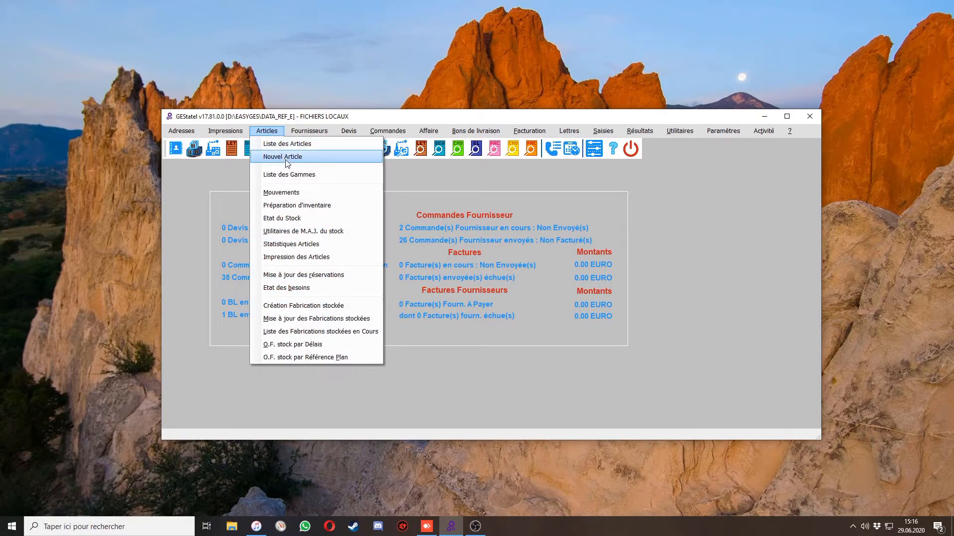
{"action": "left_click", "coordinate": [213, 178]}
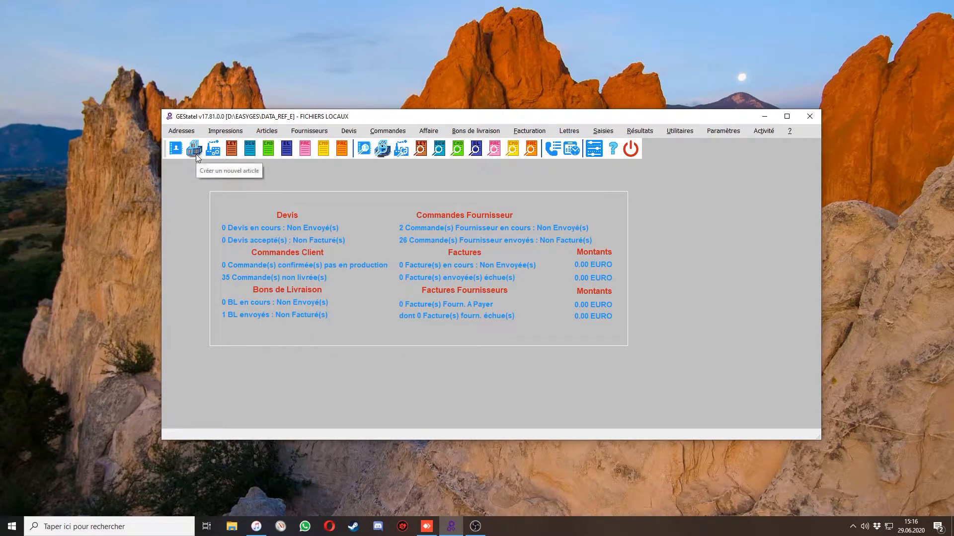
{"action": "left_click", "coordinate": [195, 149]}
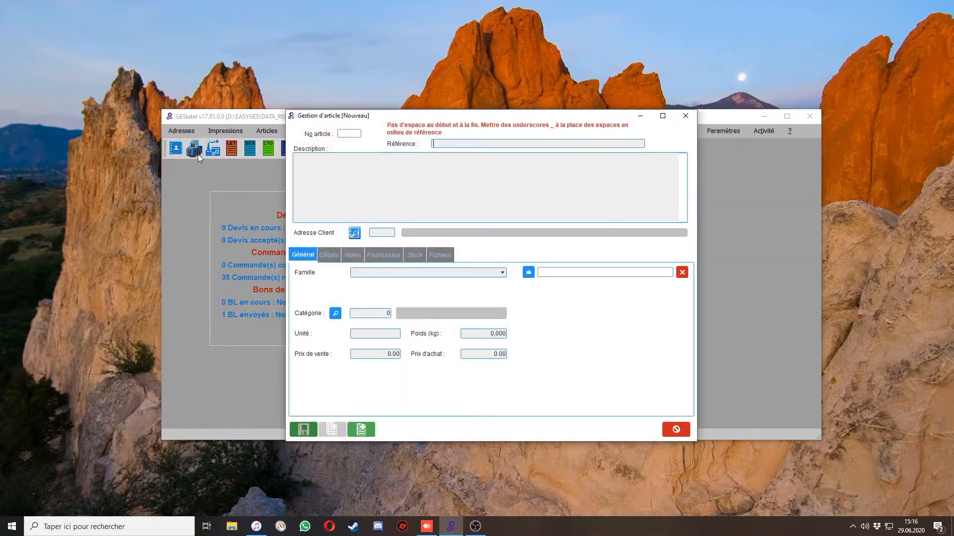
{"action": "left_click", "coordinate": [460, 144]}
{"action": "type", "text": "PIED"}
{"action": "type", "text": "_DE_"}
{"action": "type", "text": "CHAISE"}
{"action": "type", "text": "Pied de chga"}
{"action": "key", "text": "BackSpace"}
{"action": "key", "text": "BackSpace"}
{"action": "type", "text": "aise en acier"}
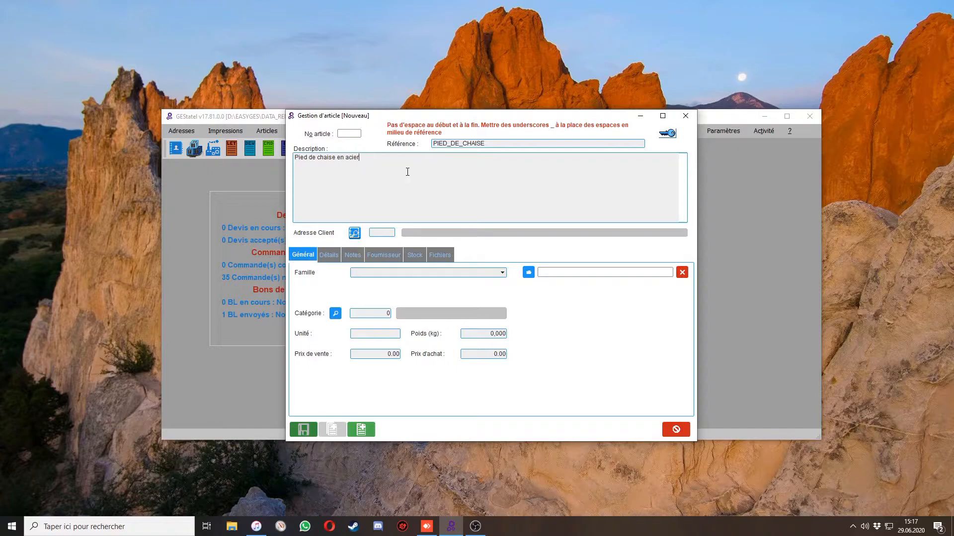
Assign the article to the family Gamme simple, confirm its creation, and open the routing for editing
{"action": "left_click", "coordinate": [416, 274]}
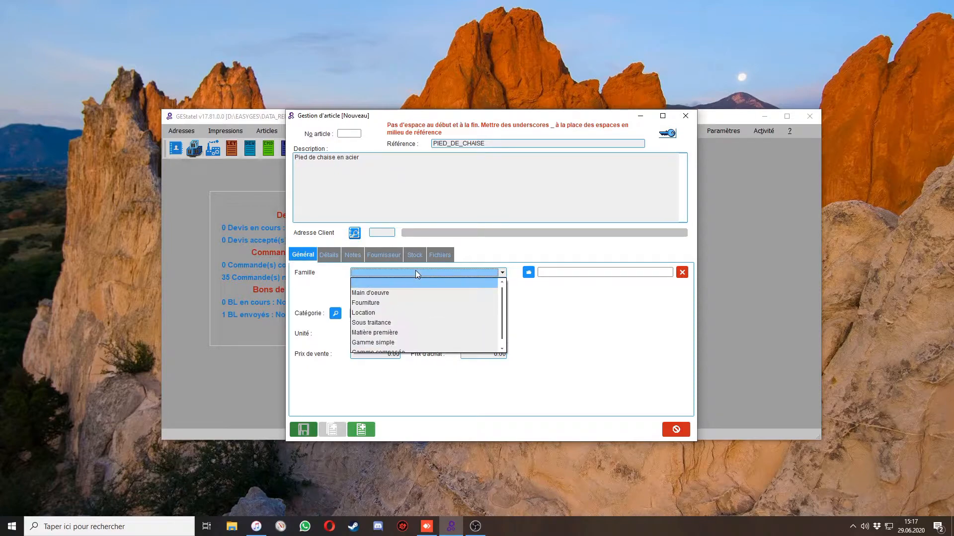
{"action": "left_click", "coordinate": [403, 343]}
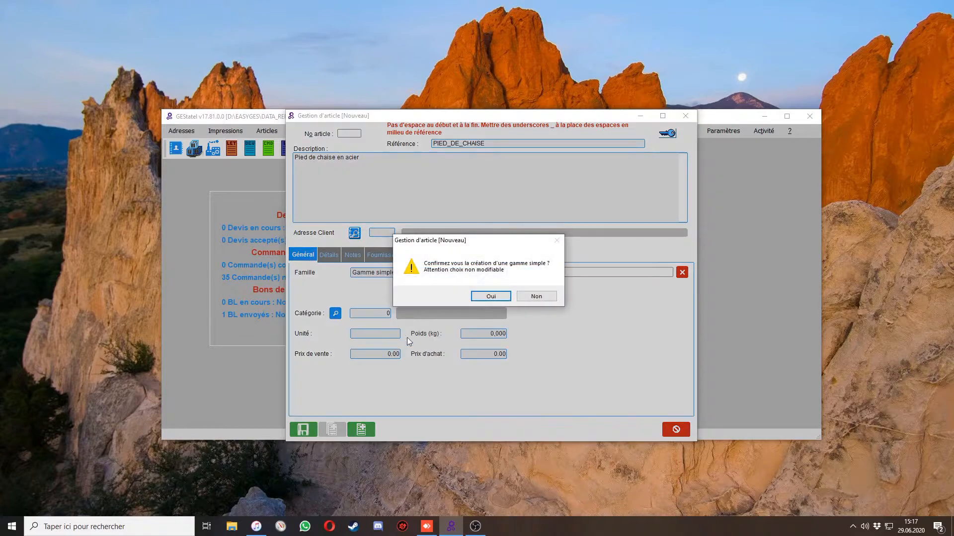
{"action": "left_click", "coordinate": [493, 297]}
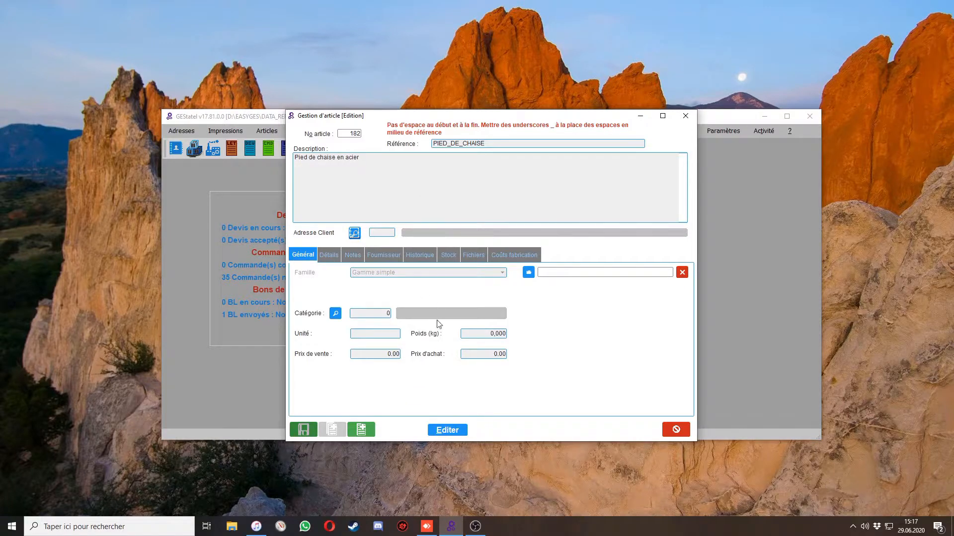
{"action": "left_click", "coordinate": [449, 430]}
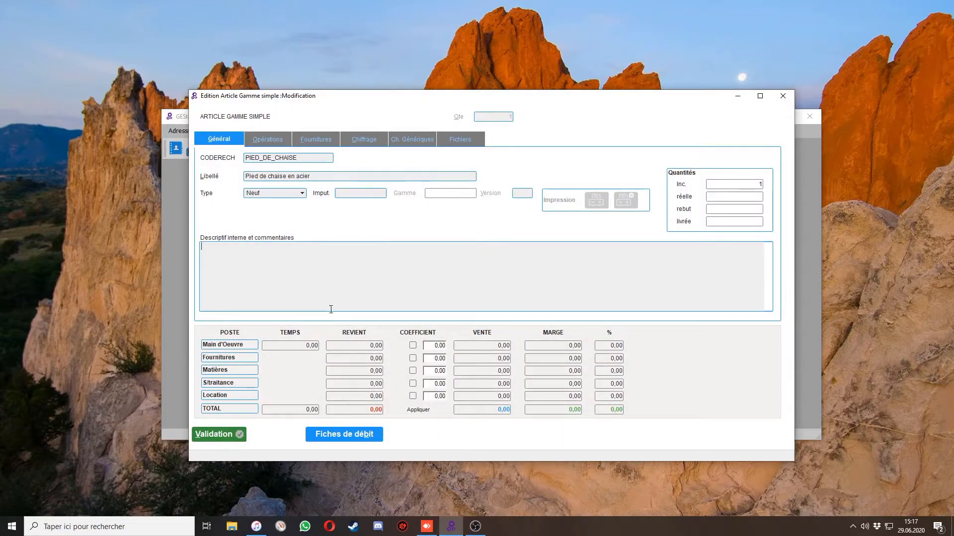
Add a supply to the routing, choosing ACIER-XC48 from the articles filtered to the family Matière première
{"action": "left_click", "coordinate": [283, 138]}
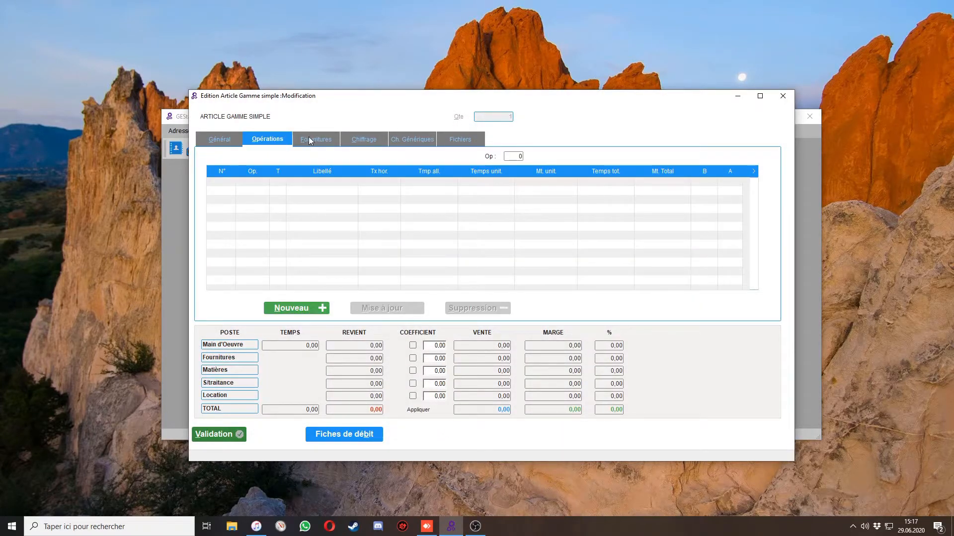
{"action": "left_click", "coordinate": [309, 139]}
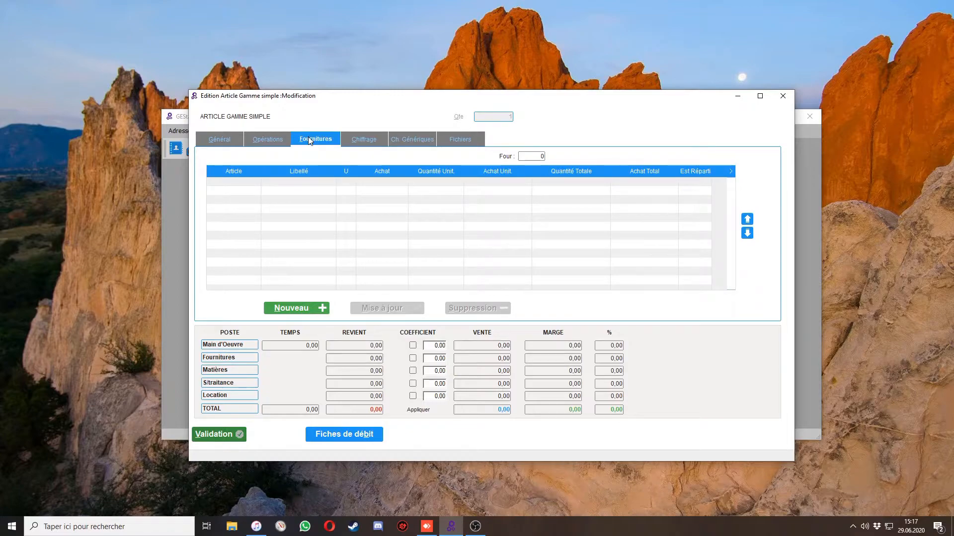
{"action": "left_click", "coordinate": [318, 309]}
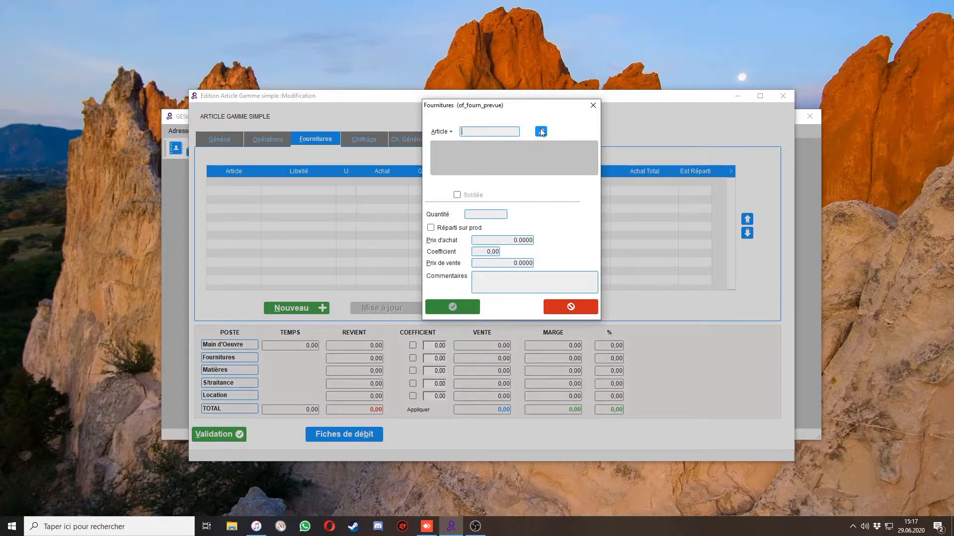
{"action": "left_click", "coordinate": [541, 132]}
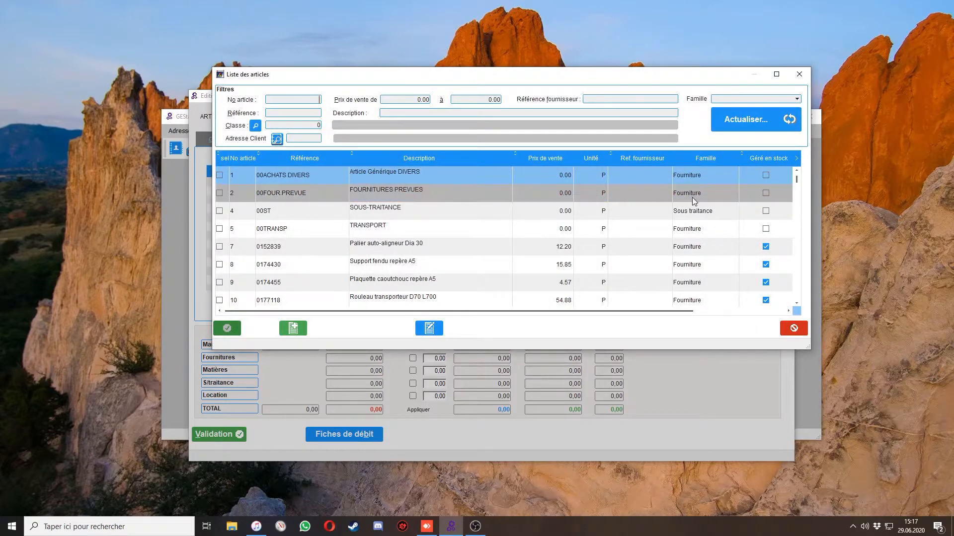
{"action": "scroll", "coordinate": [681, 207], "scroll_direction": "down", "scroll_amount": 10}
{"action": "scroll", "coordinate": [672, 249], "scroll_direction": "down", "scroll_amount": 2}
{"action": "scroll", "coordinate": [695, 233], "scroll_direction": "up", "scroll_amount": 2}
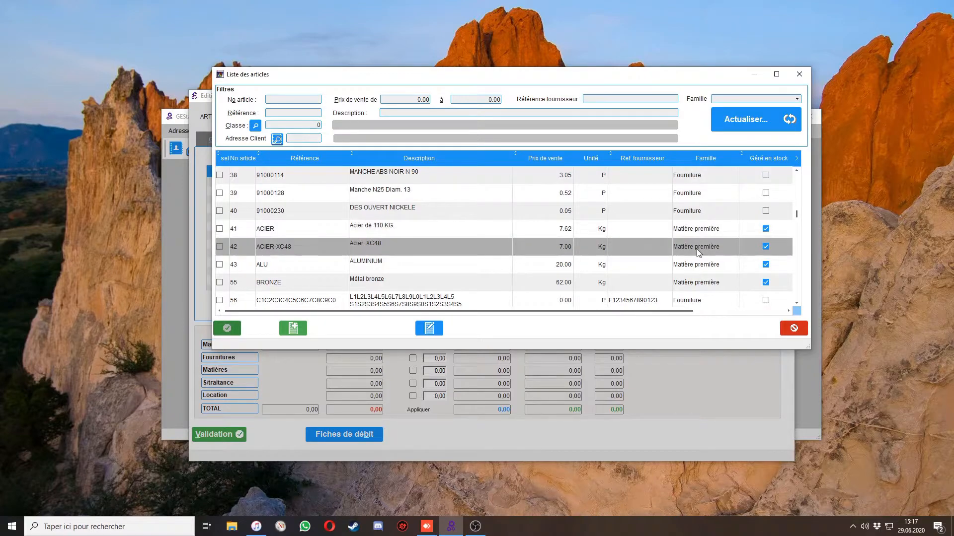
{"action": "left_click", "coordinate": [750, 98]}
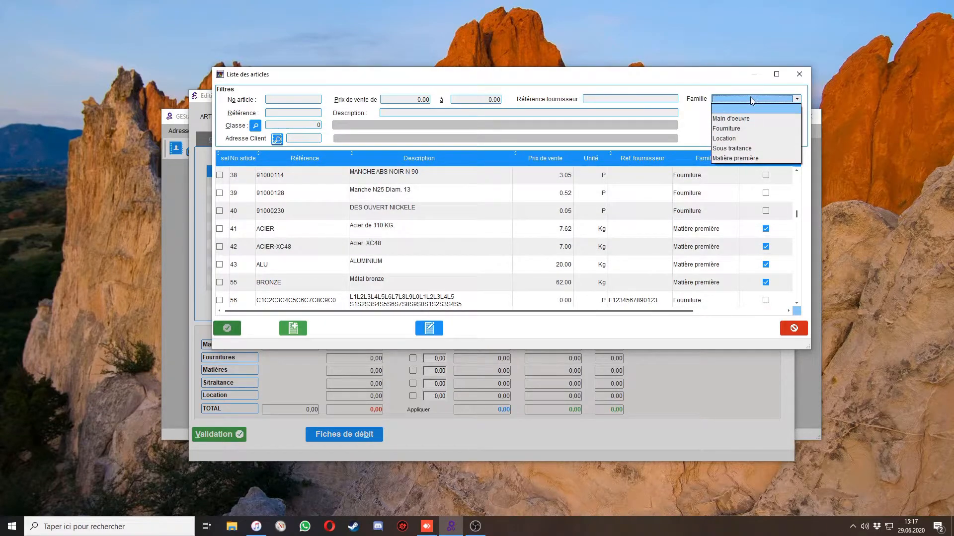
{"action": "left_click", "coordinate": [736, 159]}
{"action": "left_click", "coordinate": [735, 123]}
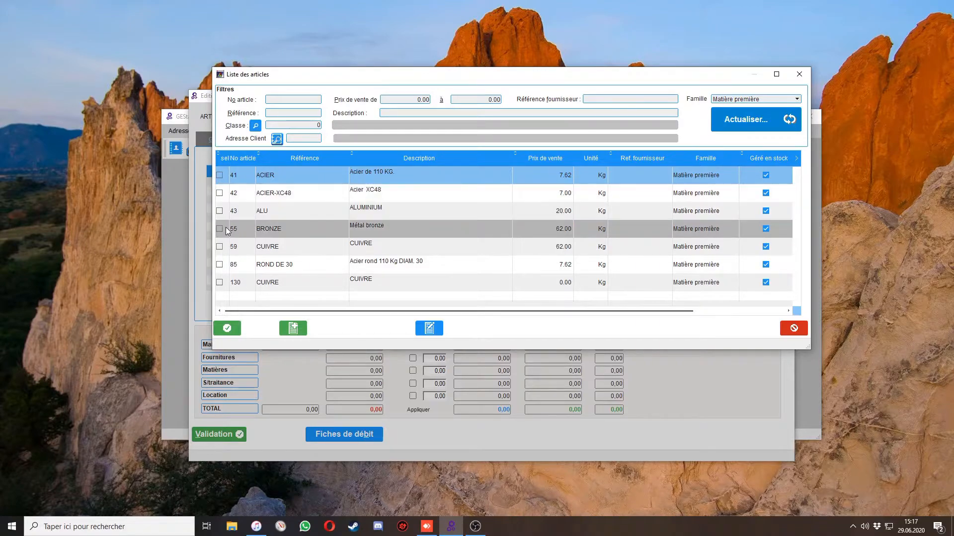
{"action": "left_click", "coordinate": [219, 193]}
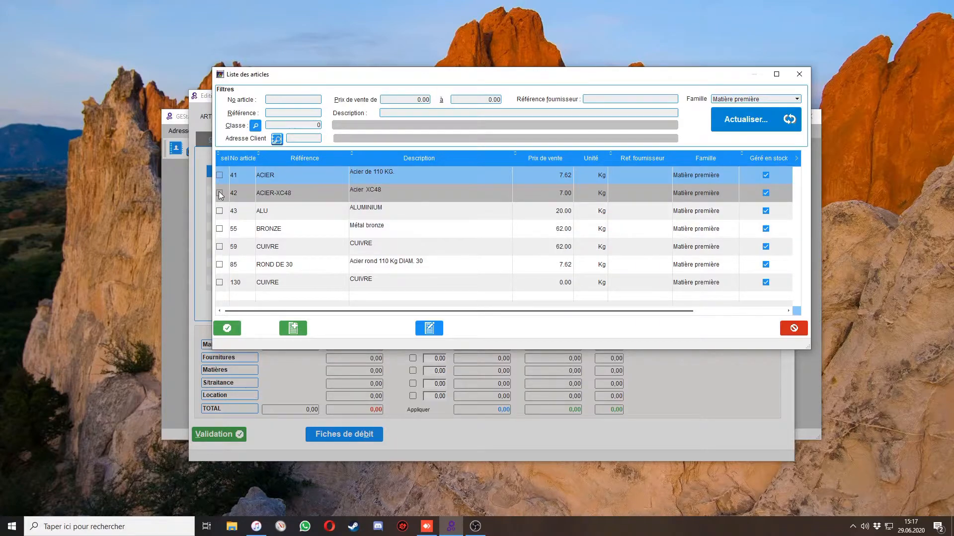
{"action": "left_click", "coordinate": [228, 327]}
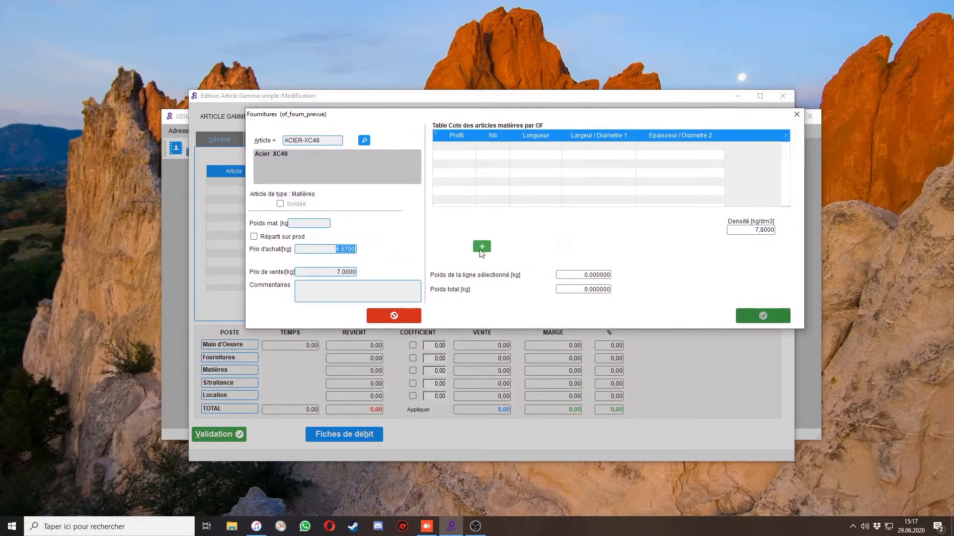
Add one Plat profile 400 mm long, 30 mm wide and 30 mm thick to the steel supply and validate it
{"action": "left_click", "coordinate": [480, 250]}
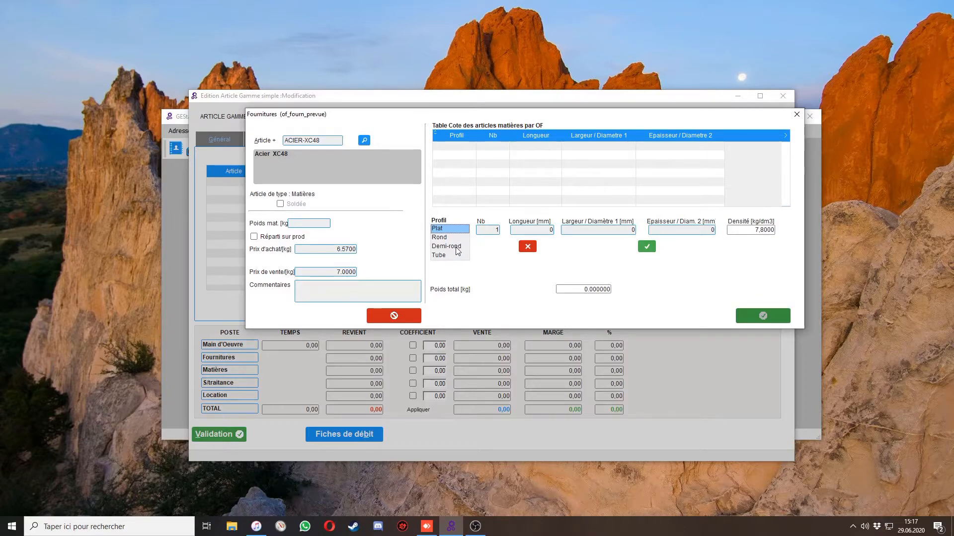
{"action": "left_click", "coordinate": [489, 234]}
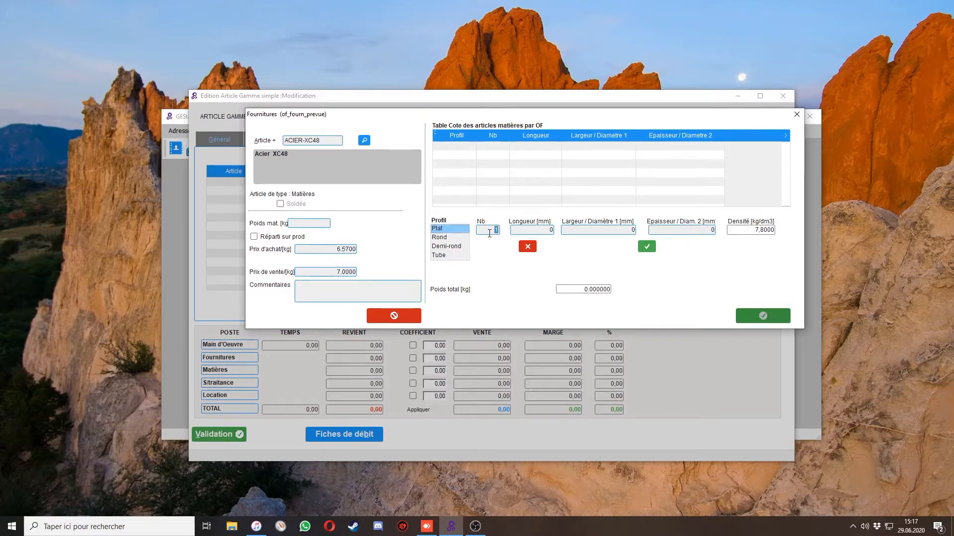
{"action": "left_click", "coordinate": [546, 232]}
{"action": "type", "text": "400"}
{"action": "left_click", "coordinate": [616, 230]}
{"action": "type", "text": "30"}
{"action": "left_click", "coordinate": [690, 230]}
{"action": "type", "text": "30"}
{"action": "left_click", "coordinate": [649, 248]}
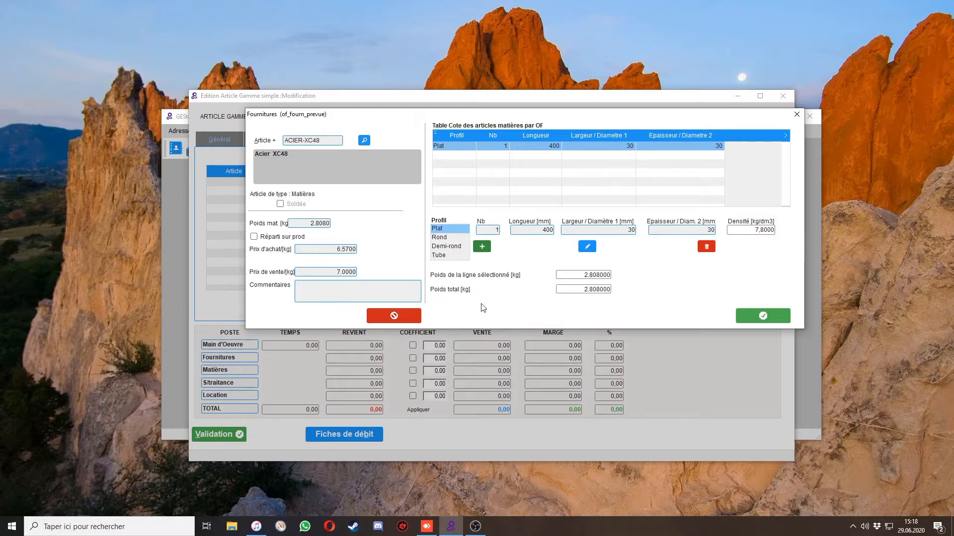
{"action": "left_click", "coordinate": [760, 315]}
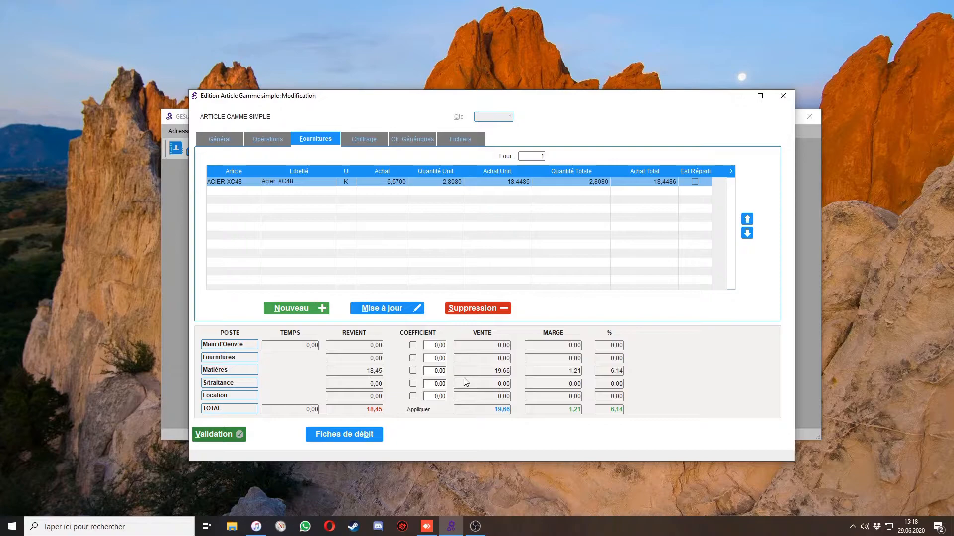
Add a new operation to the routing, searching labels for "tourn" and choosing Tournage TRAD
{"action": "left_click", "coordinate": [268, 141]}
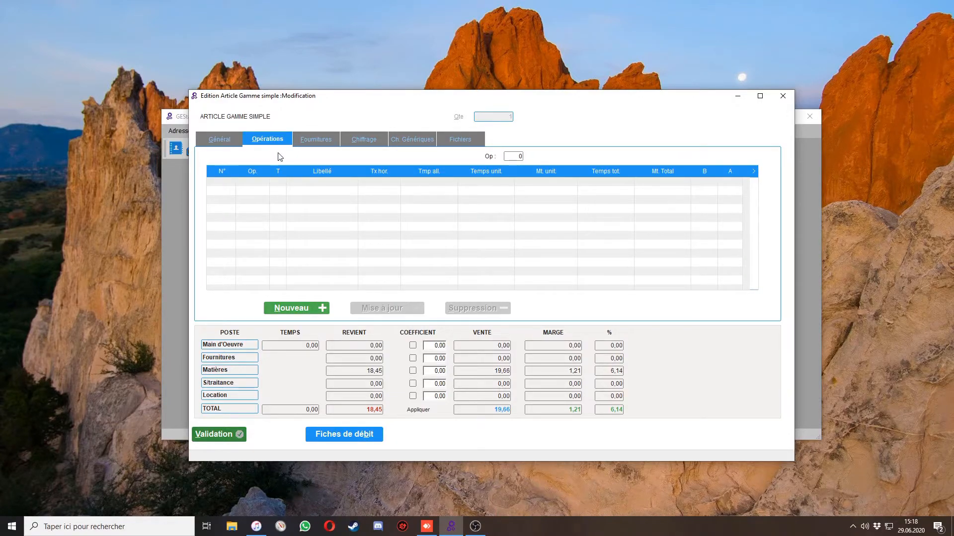
{"action": "left_click", "coordinate": [320, 309]}
{"action": "left_click", "coordinate": [373, 138]}
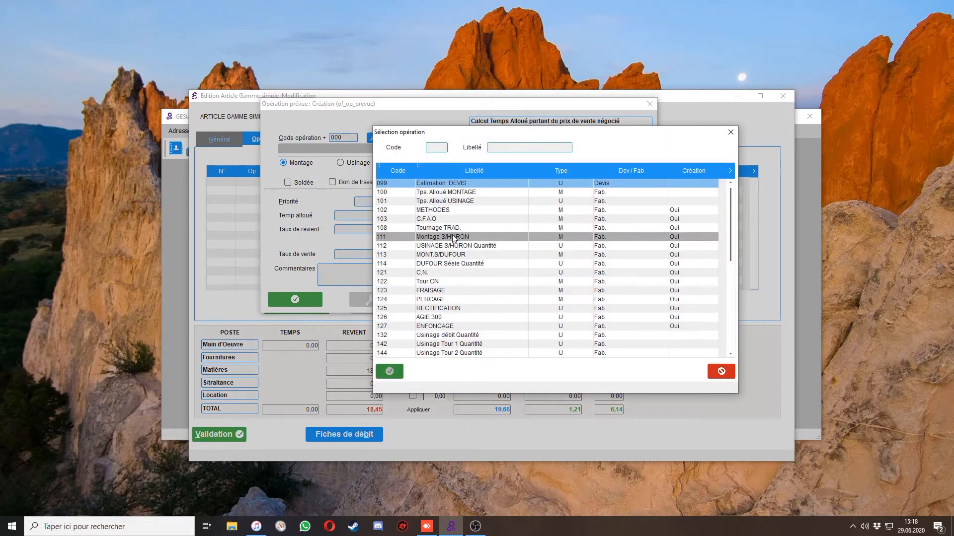
{"action": "left_click", "coordinate": [503, 145]}
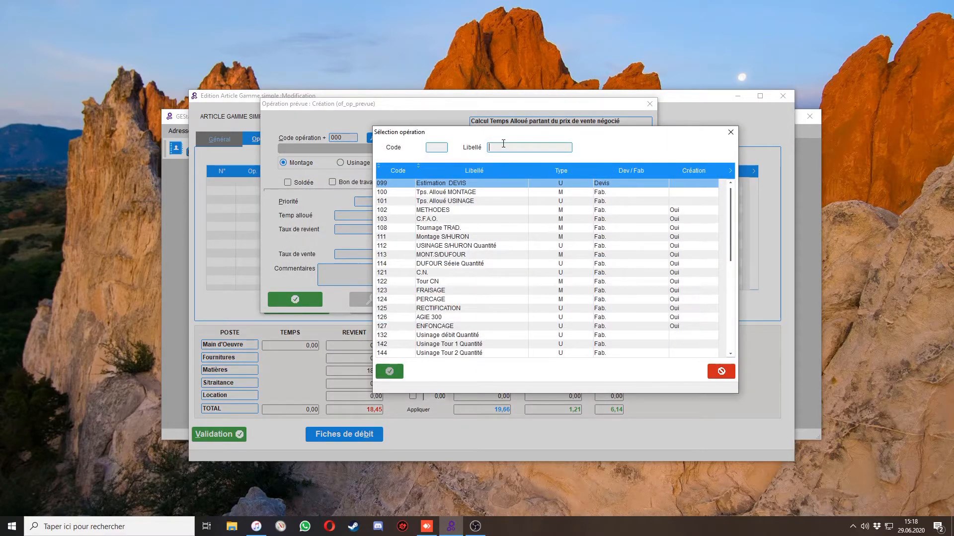
{"action": "type", "text": "tourn"}
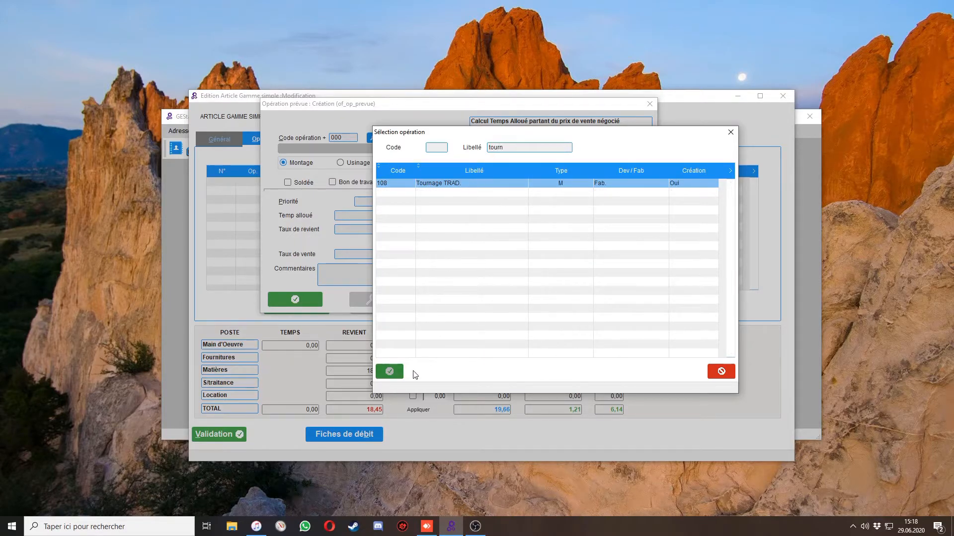
{"action": "left_click", "coordinate": [400, 371]}
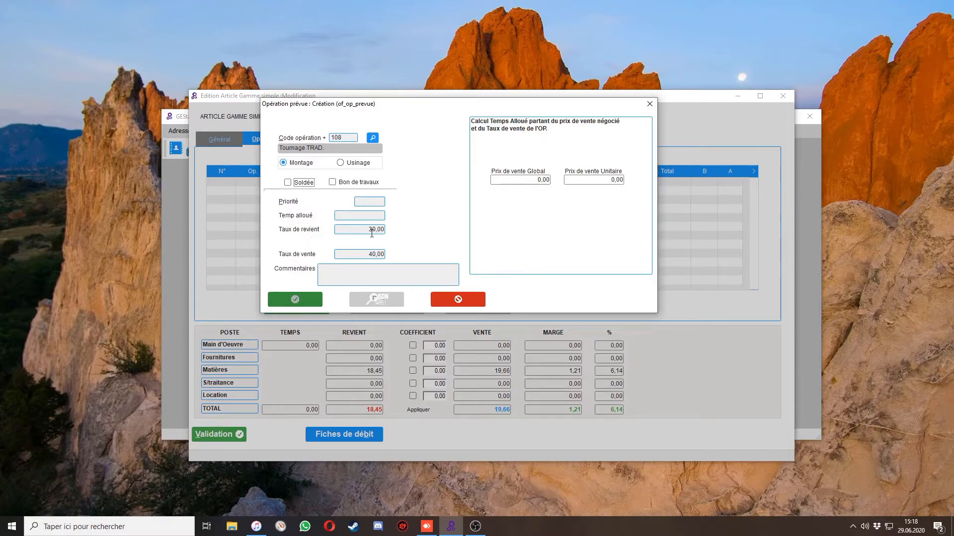
Set the turning operation's allotted time to 1,5, then validate the operation and the complete routing
{"action": "left_click", "coordinate": [368, 215]}
{"action": "type", "text": "1,5"}
{"action": "key", "text": "Tab"}
{"action": "left_click", "coordinate": [368, 253]}
{"action": "left_click", "coordinate": [285, 297]}
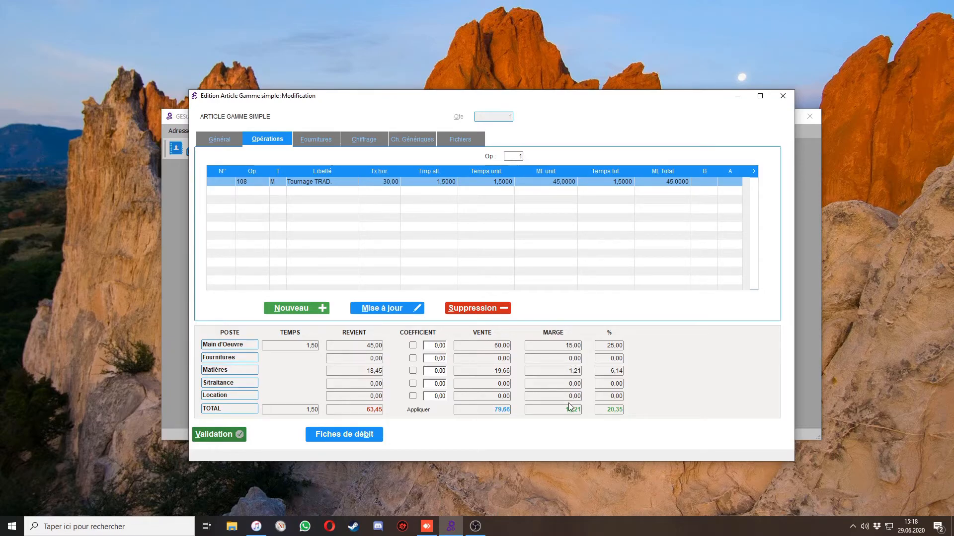
{"action": "left_click", "coordinate": [217, 435]}
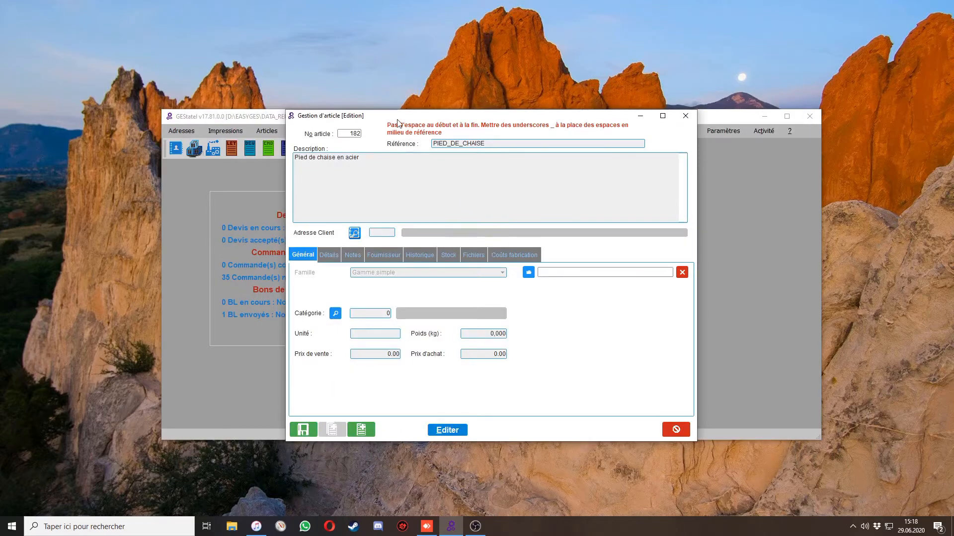
Review the chair leg article's manufacturing costs and general data, then close the article
{"action": "left_click_drag", "start_coordinate": [399, 122], "coordinate": [377, 115]}
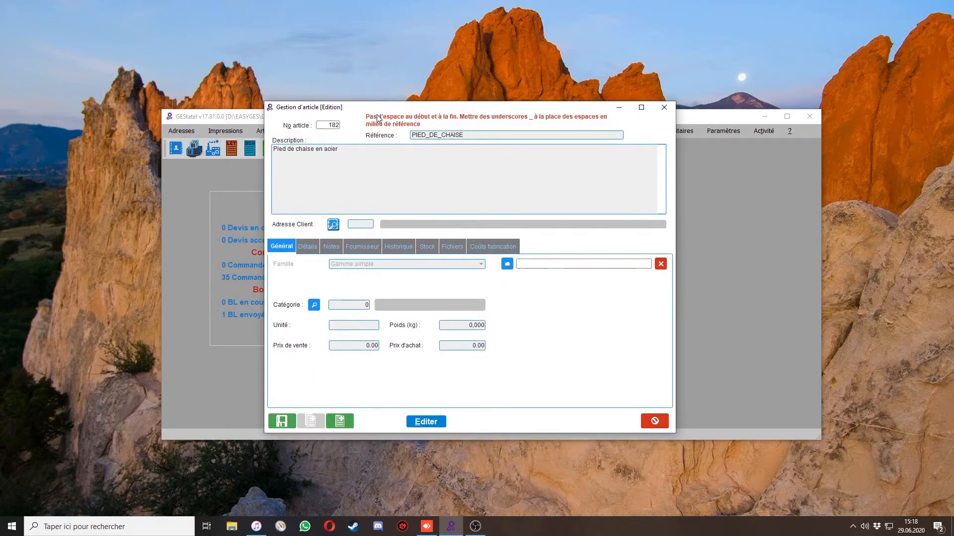
{"action": "left_click", "coordinate": [492, 250]}
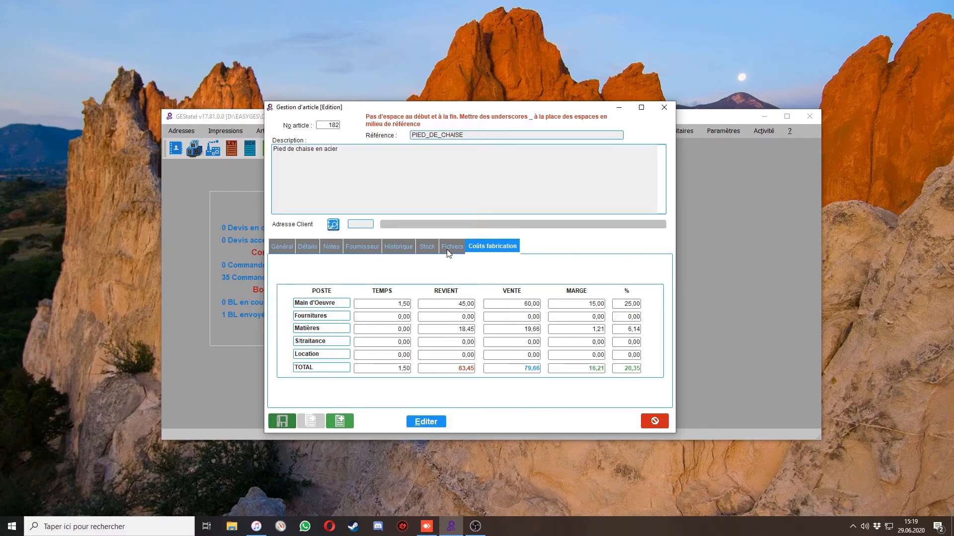
{"action": "left_click", "coordinate": [291, 251]}
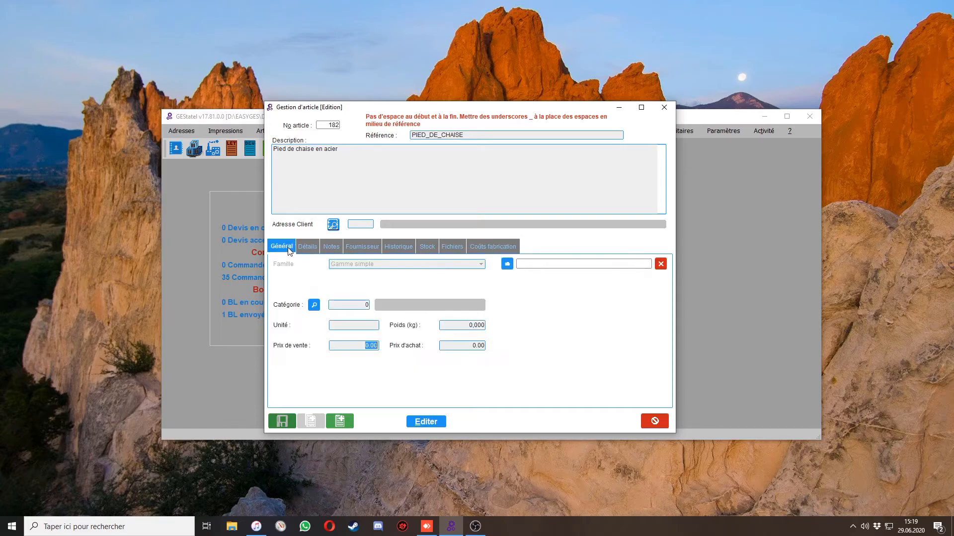
{"action": "left_click", "coordinate": [653, 422]}
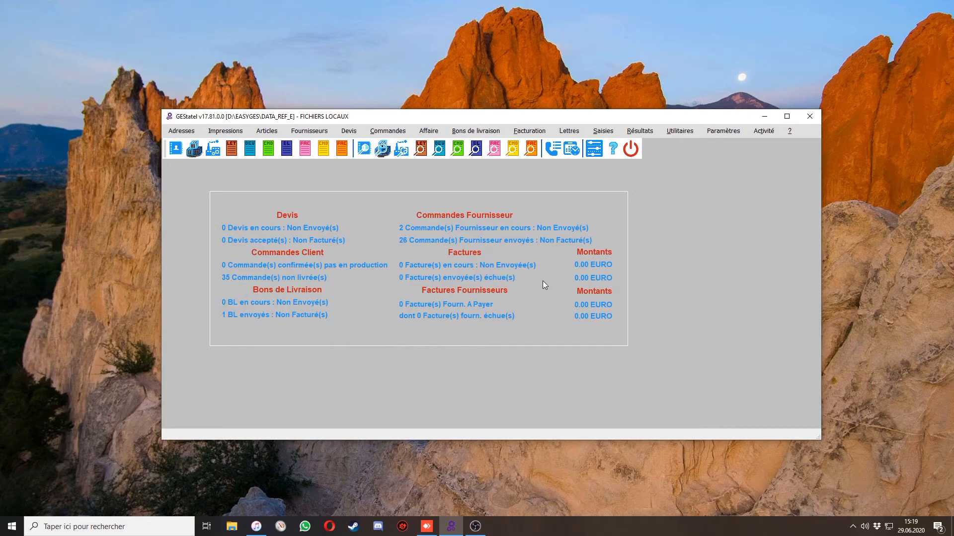